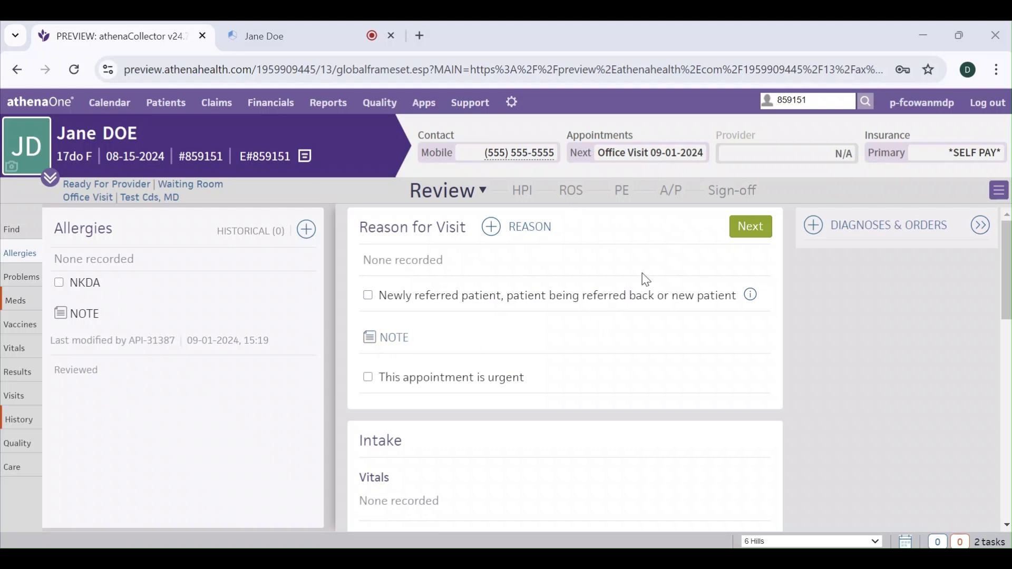
Review the patient's problems, medications, vaccines and vitals in the chart sidebar.
left_click(16, 277)
left_click(16, 300)
left_click(22, 325)
left_click(15, 348)
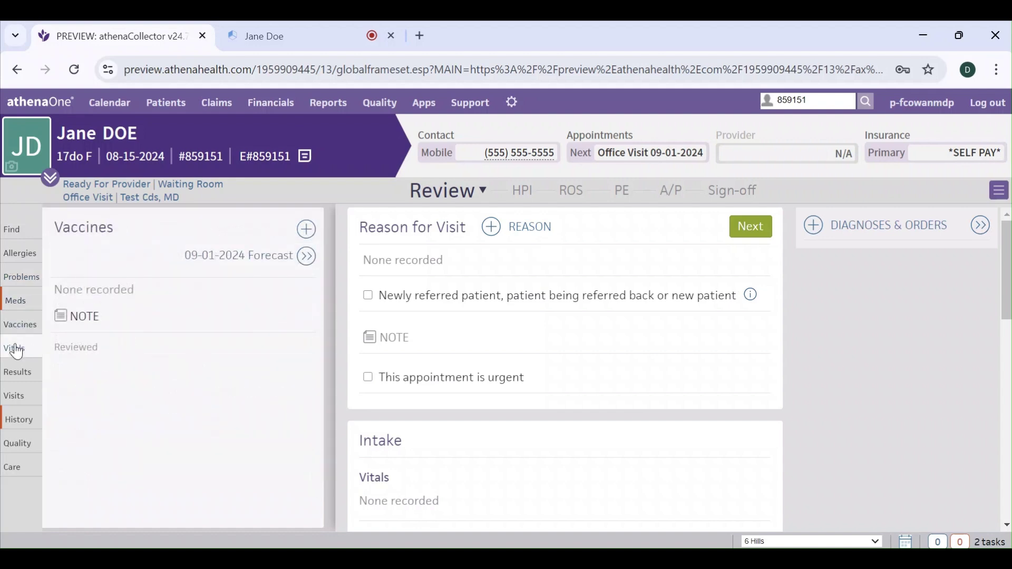
Step through the HPI, ROS and PE encounter sections, ending on the empty Assessment & Plan.
left_click(524, 196)
left_click(565, 198)
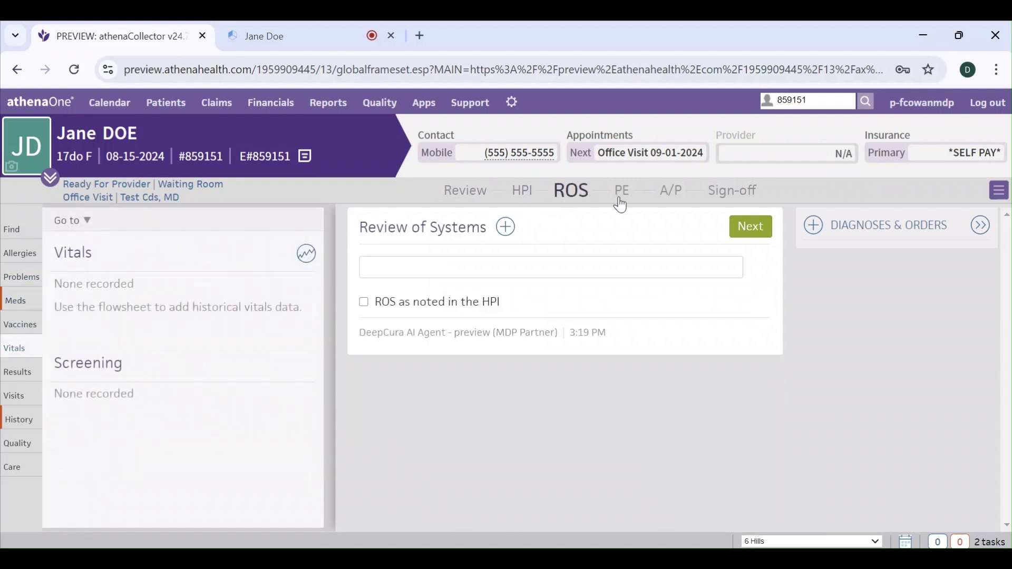
left_click(630, 196)
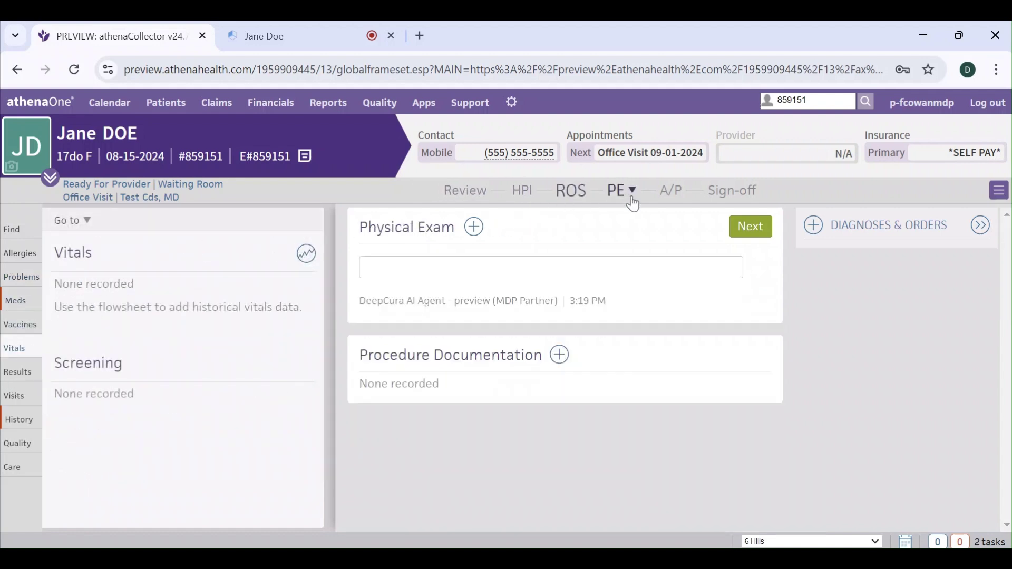
left_click(665, 197)
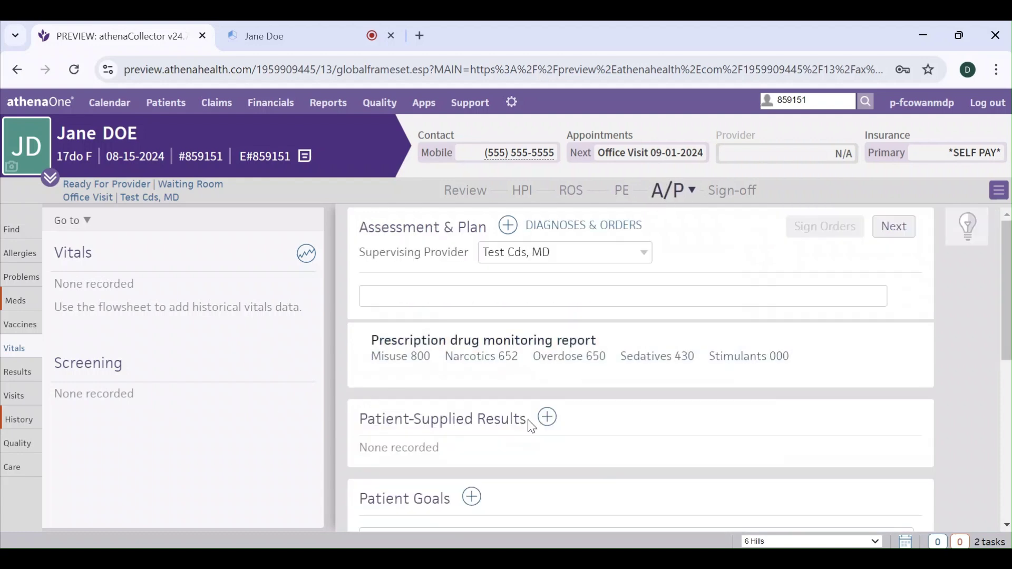
In the patient's DeepCura workspace, load the Simple Note template from the Prompt Library.
left_click(308, 34)
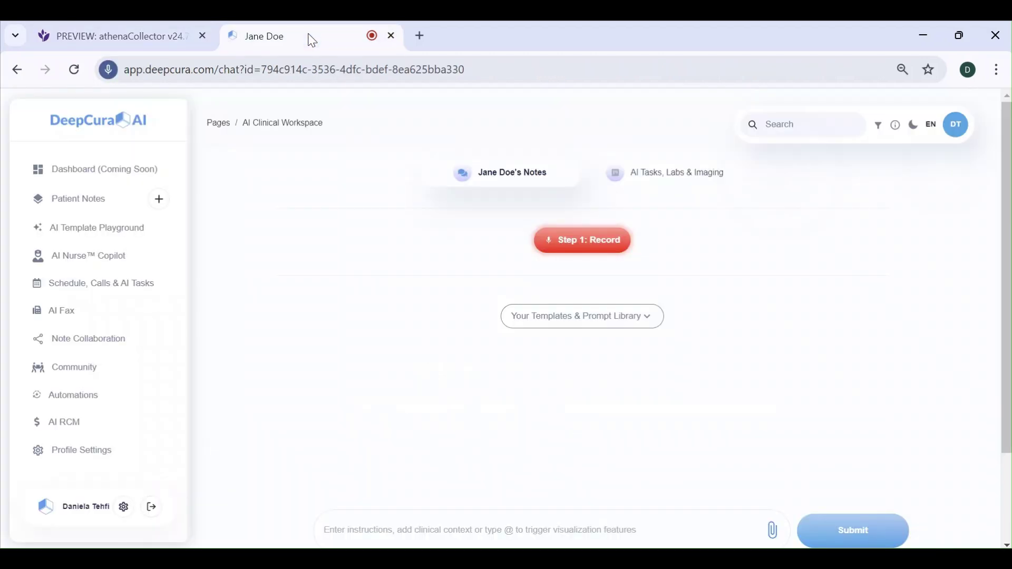
left_click(585, 327)
scroll(738, 375, "down", 10)
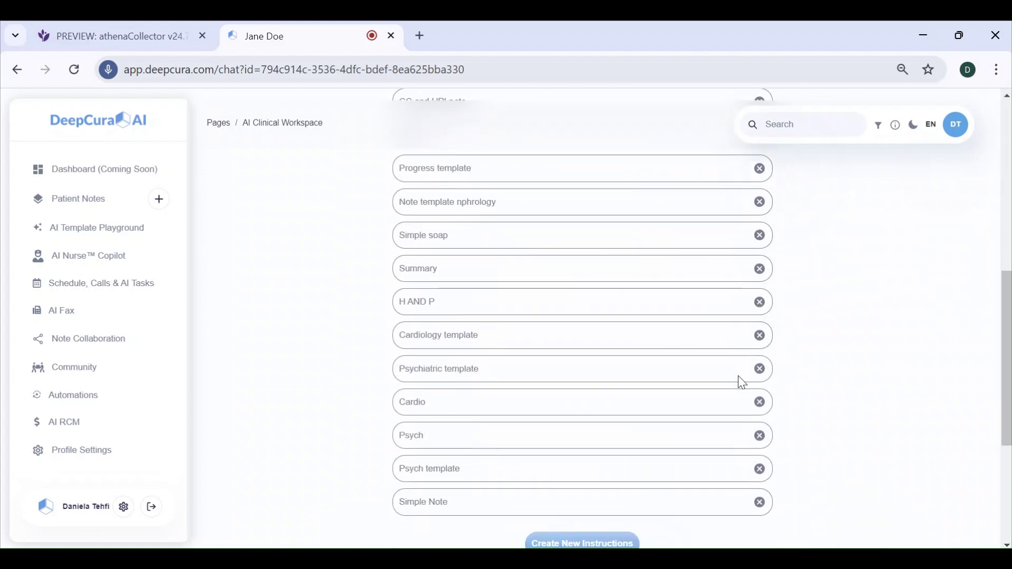
left_click(719, 255)
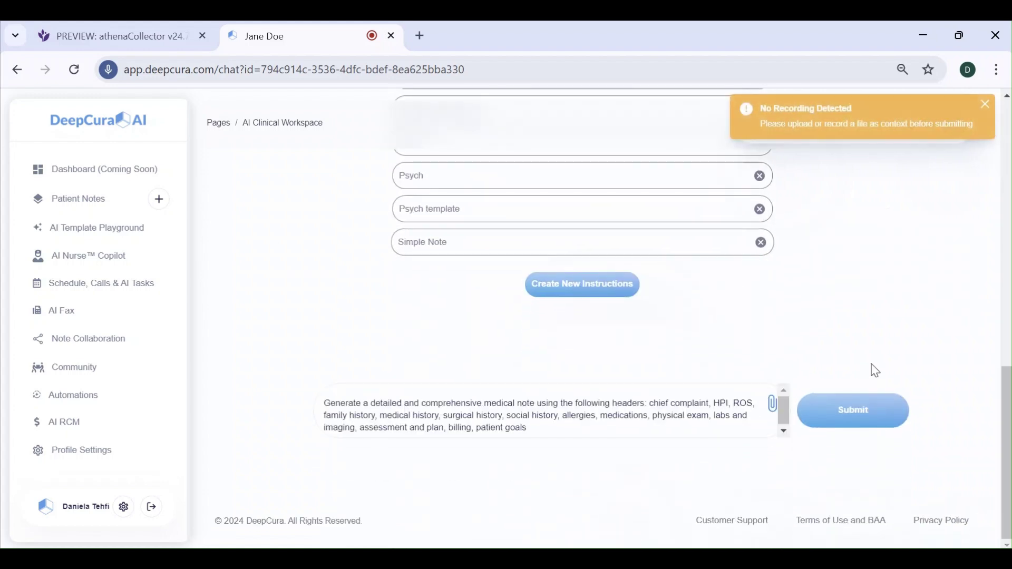
Submit the Simple Note prompt and scroll through the generated note's complaint, HPI, ROS and histories.
left_click(853, 411)
scroll(838, 372, "up", 10)
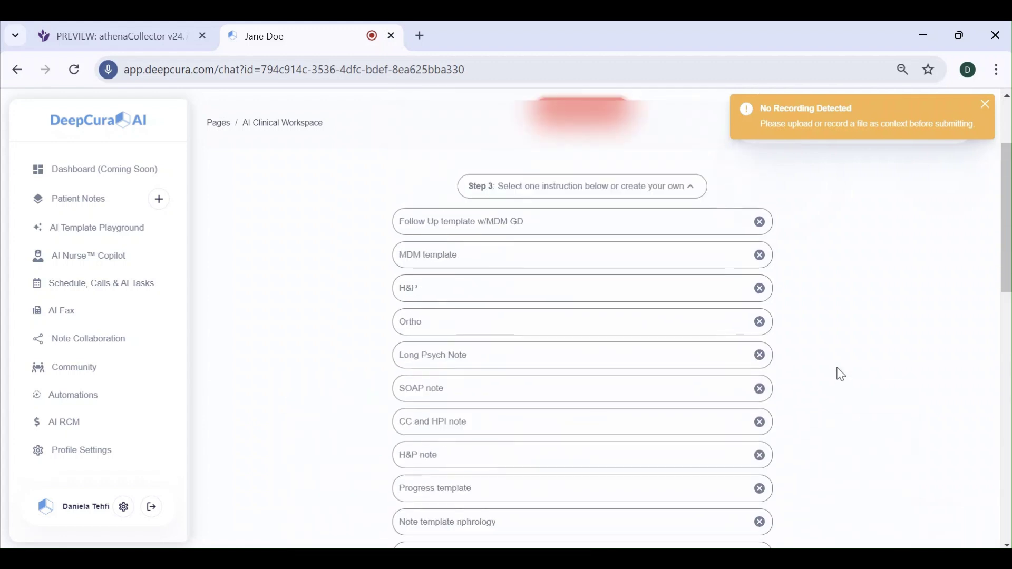
scroll(840, 373, "up", 3)
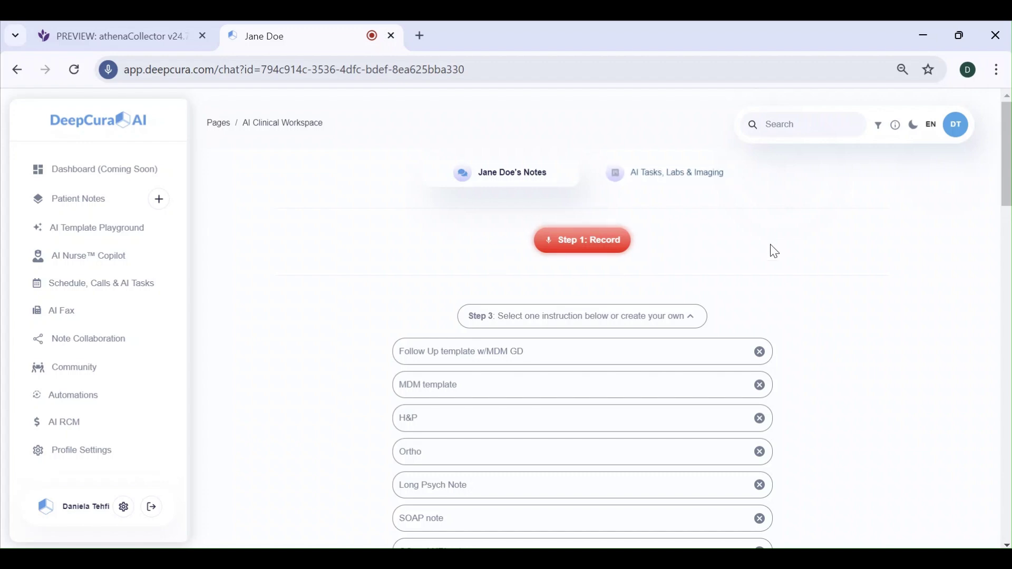
scroll(870, 515, "down", 10)
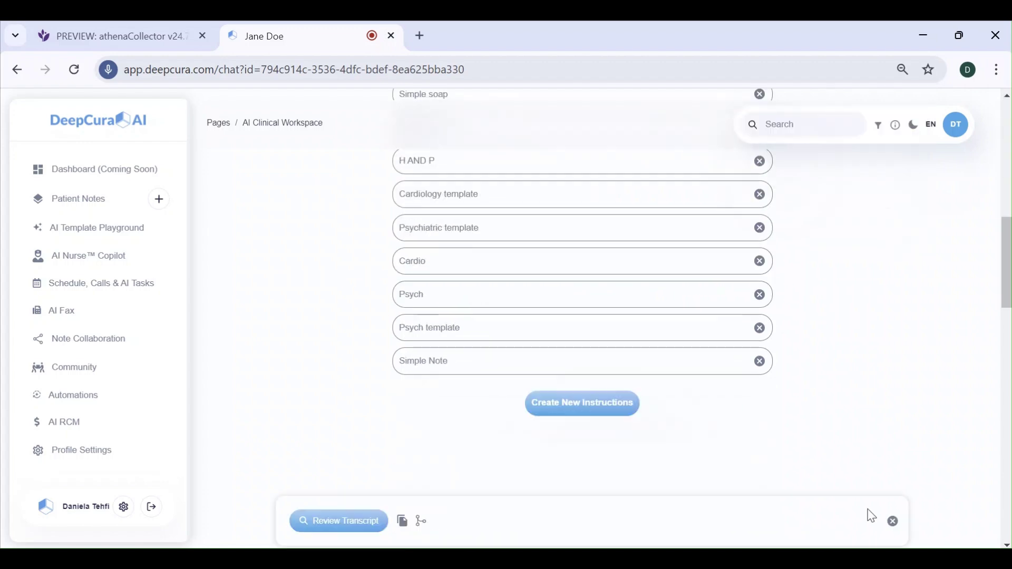
scroll(871, 515, "down", 8)
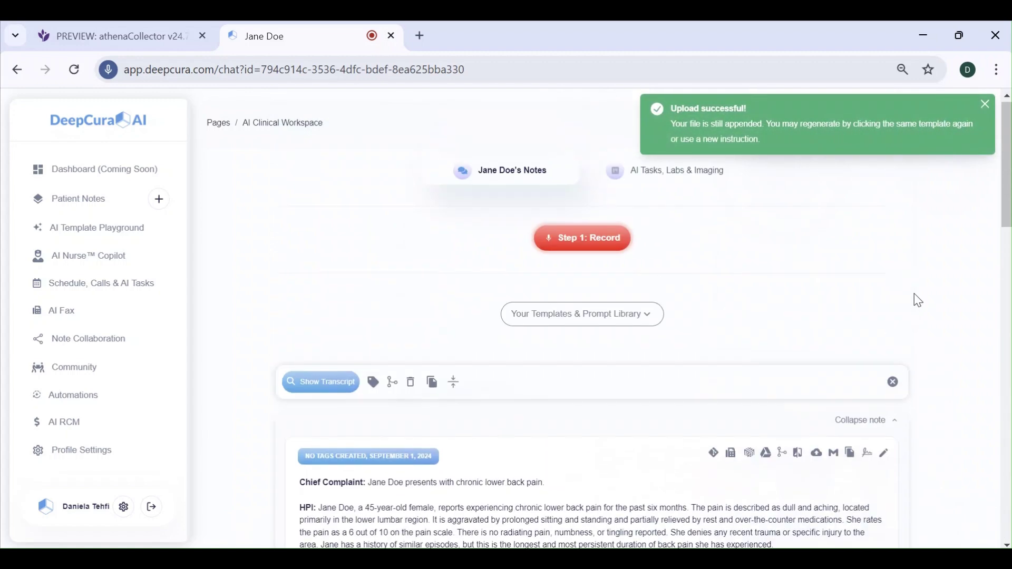
scroll(936, 375, "down", 10)
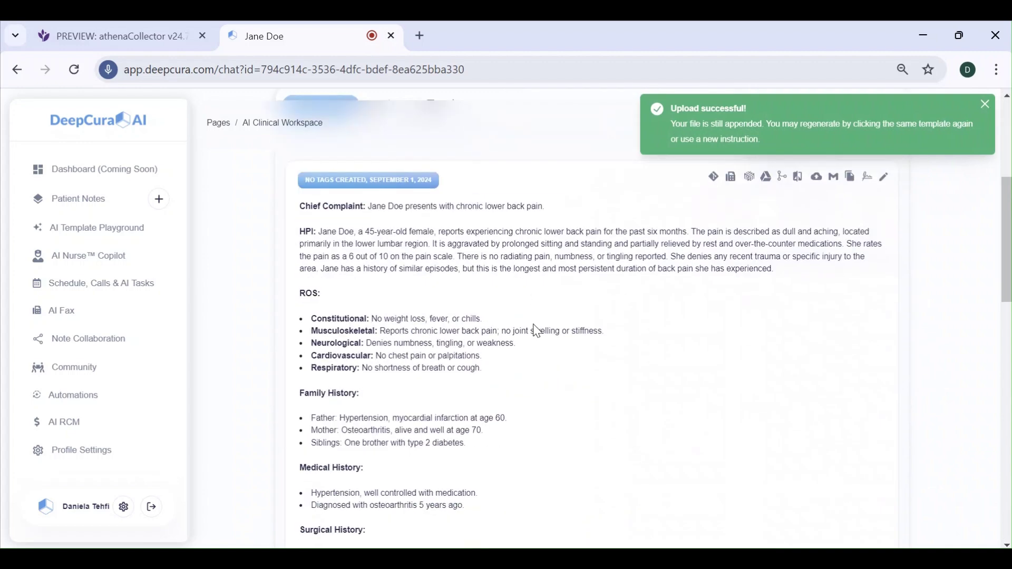
scroll(587, 384, "up", 5)
scroll(591, 387, "up", 3)
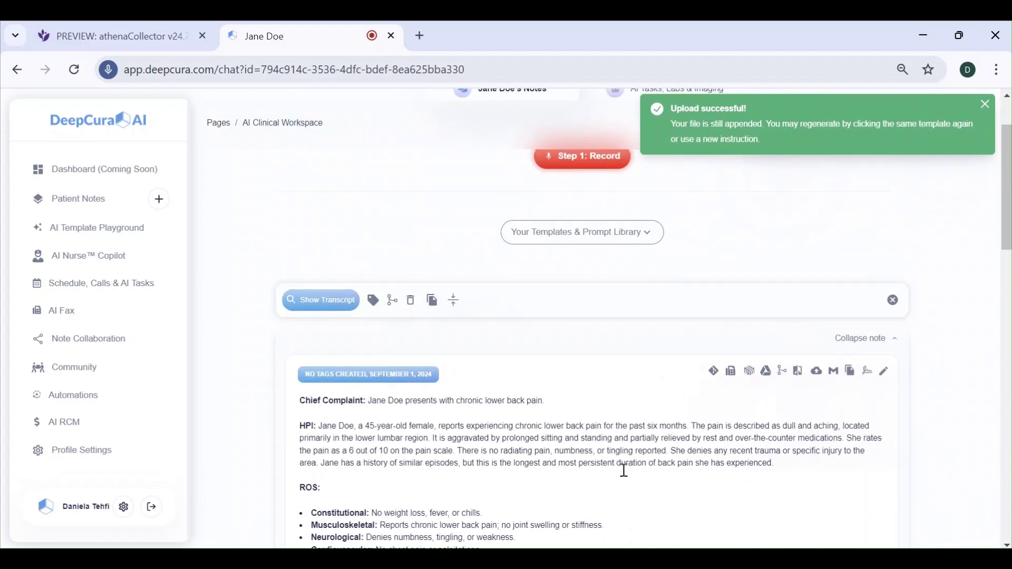
Start the Push to EHR flow and load today's appointment note fields for review.
left_click(815, 371)
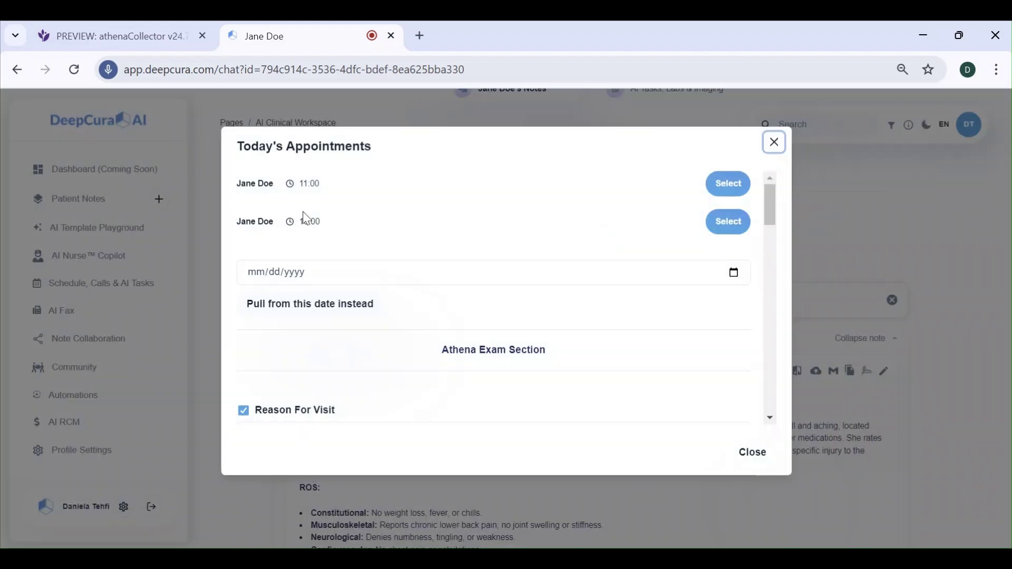
left_click(734, 273)
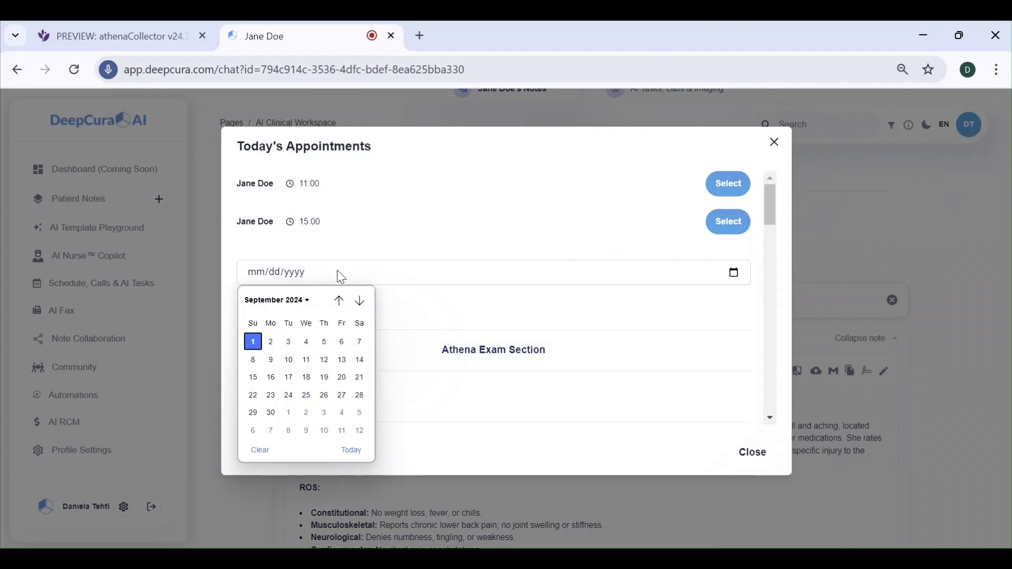
left_click(457, 317)
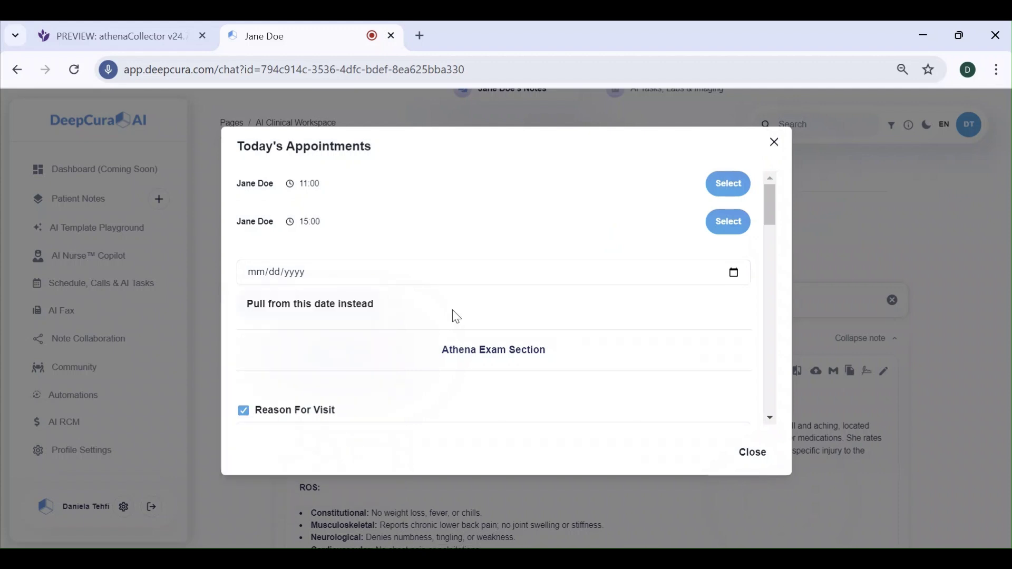
left_click(295, 316)
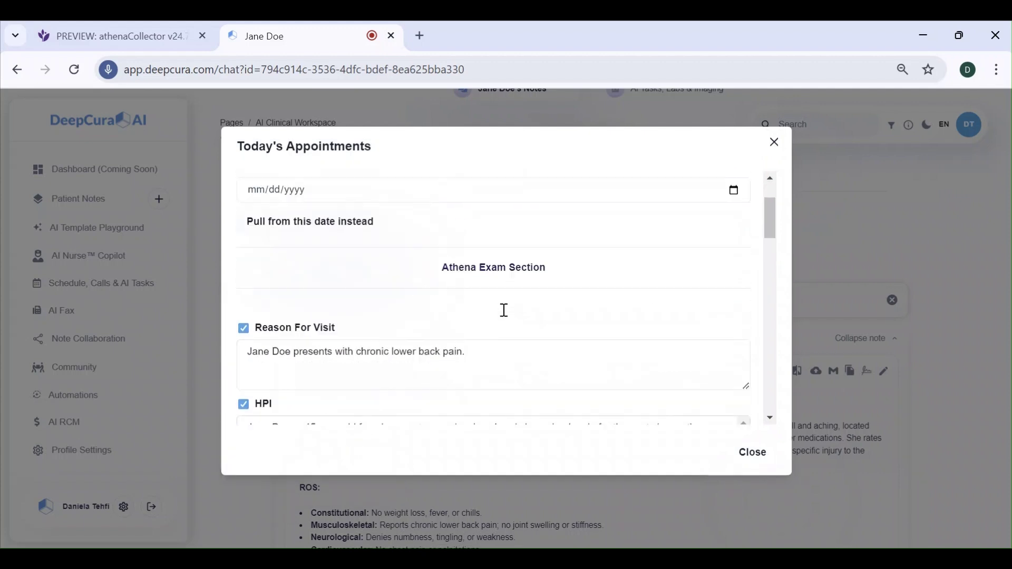
scroll(504, 311, "up", 2)
scroll(551, 357, "down", 10)
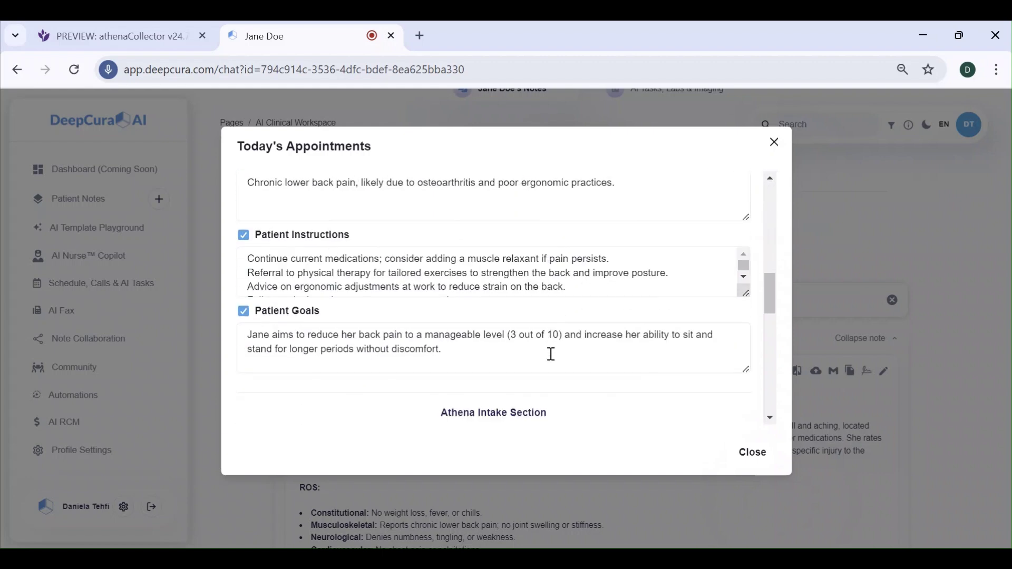
scroll(551, 354, "down", 2)
scroll(549, 355, "up", 12)
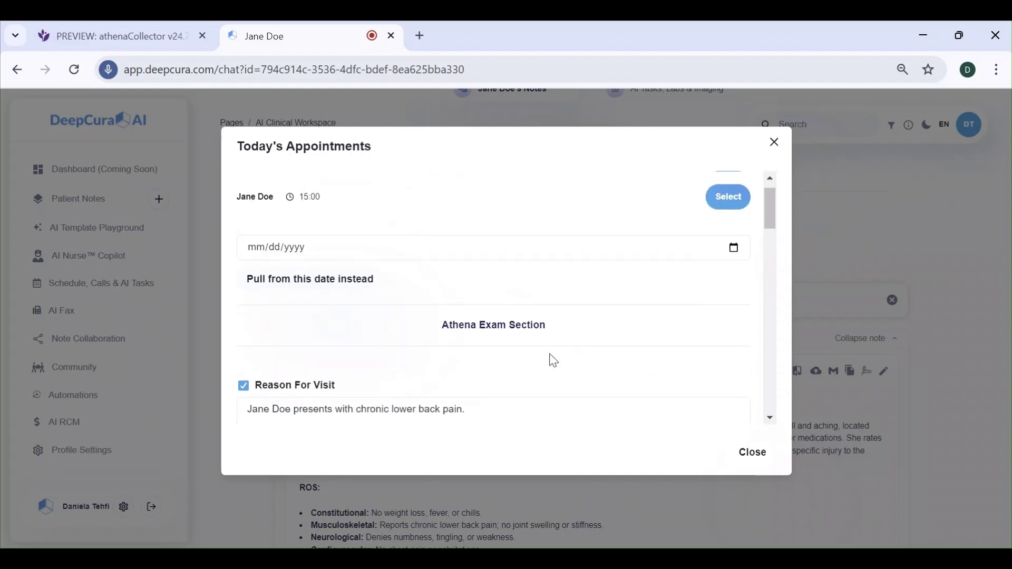
scroll(533, 351, "down", 3)
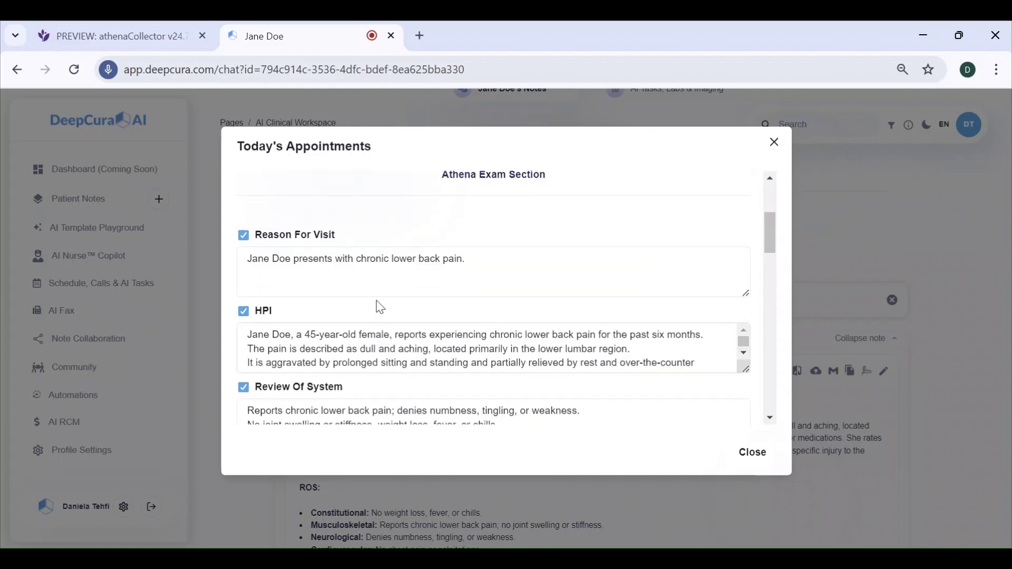
scroll(551, 285, "up", 1)
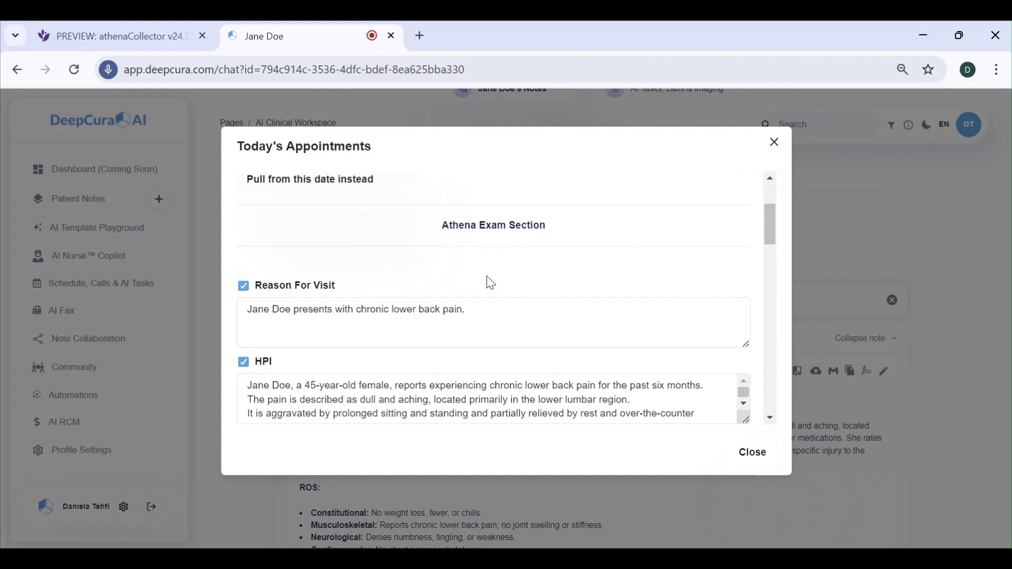
scroll(491, 283, "down", 3)
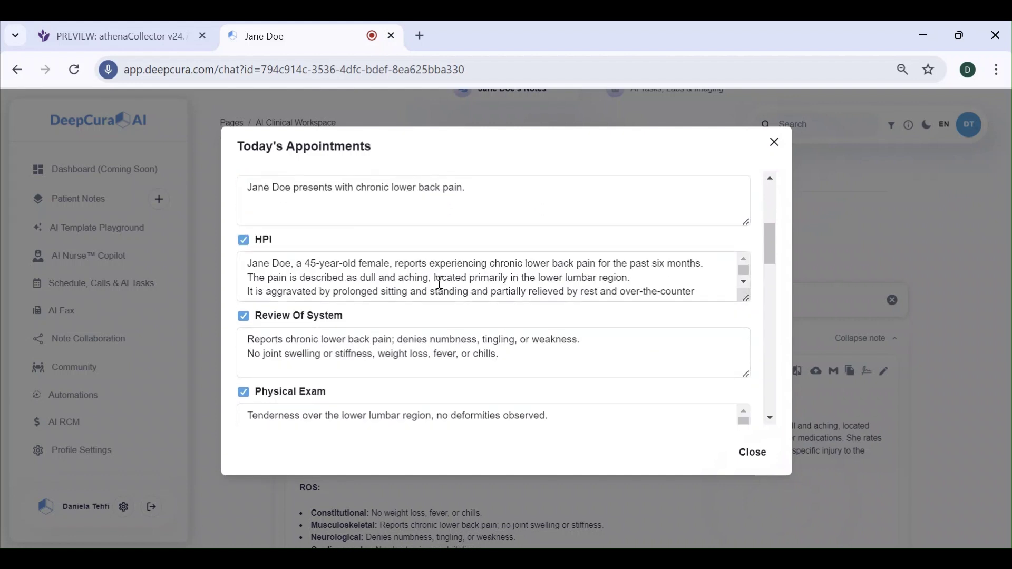
scroll(420, 321, "down", 15)
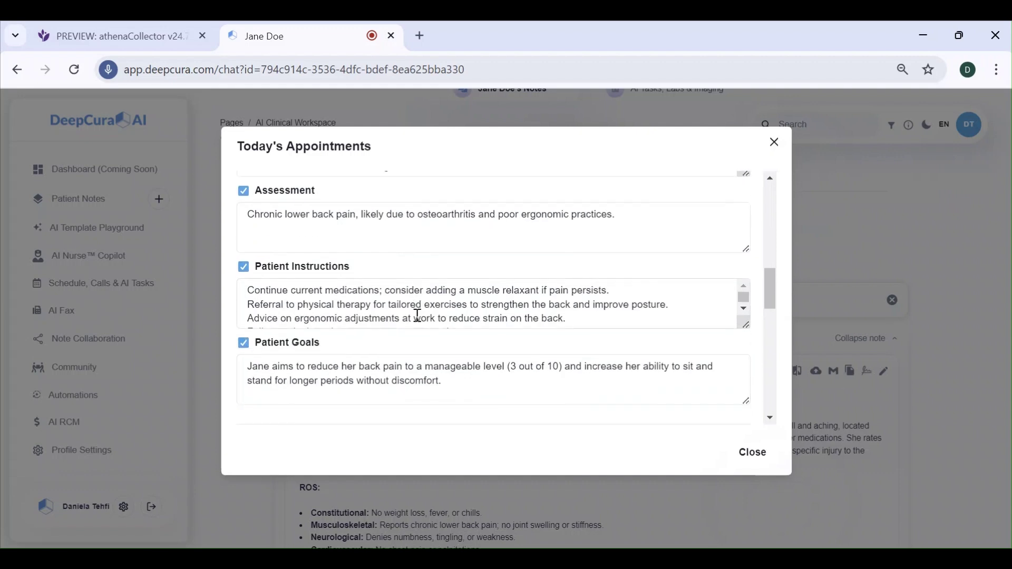
scroll(439, 302, "up", 8)
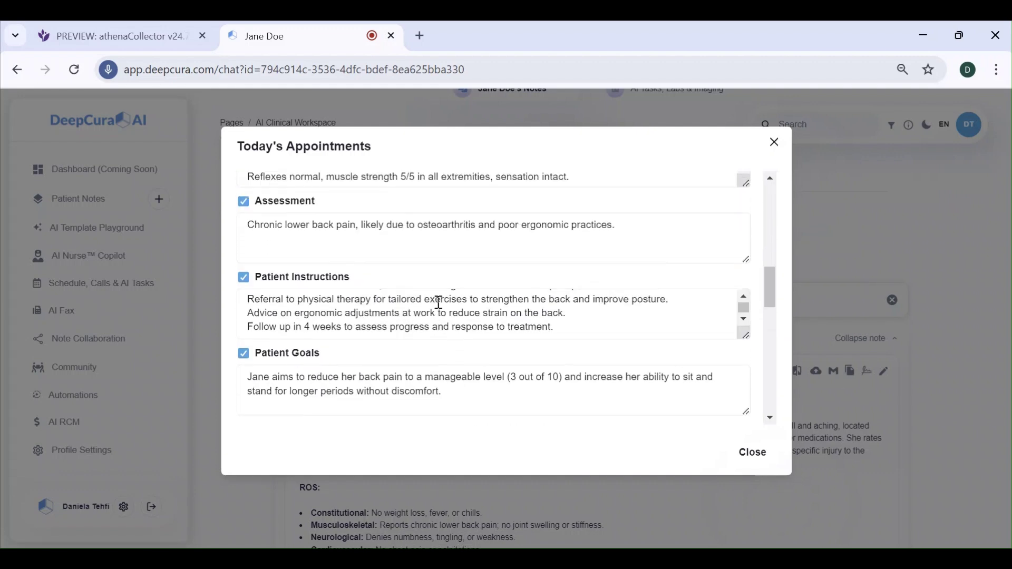
scroll(461, 279, "down", 5)
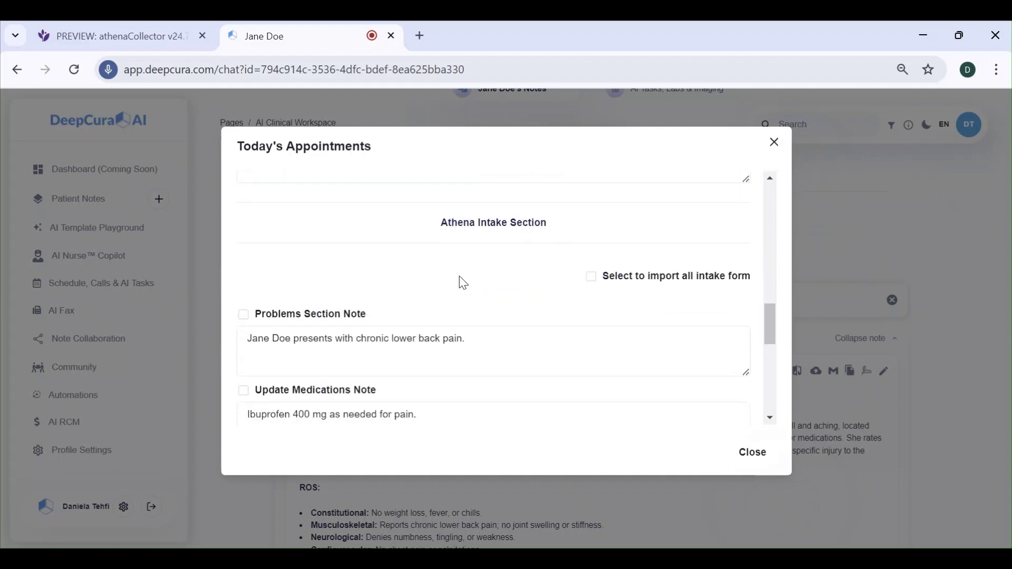
Select all intake form sections and push the note to the 15:00 appointment.
left_click(592, 267)
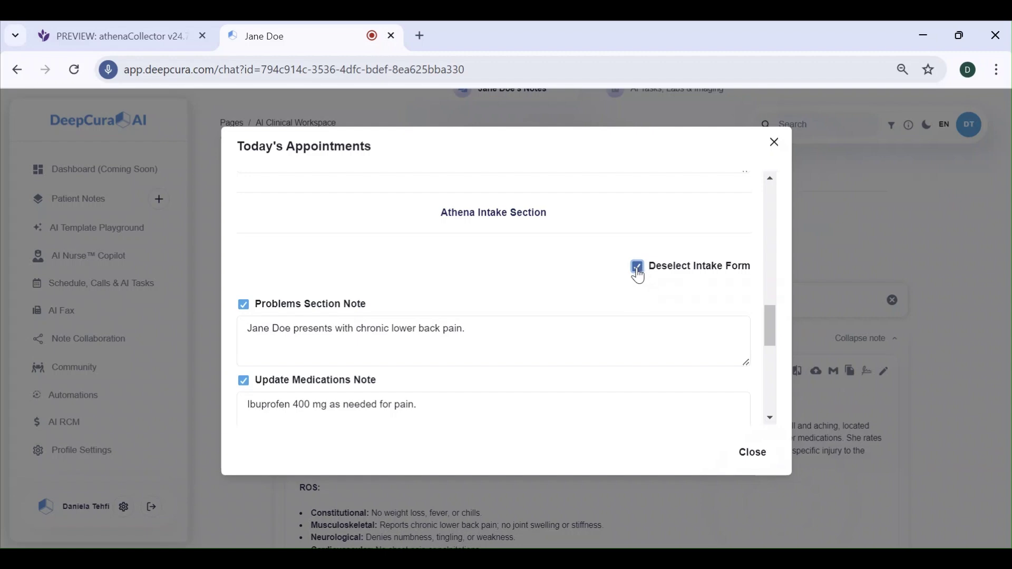
scroll(485, 248, "down", 8)
scroll(369, 337, "up", 5)
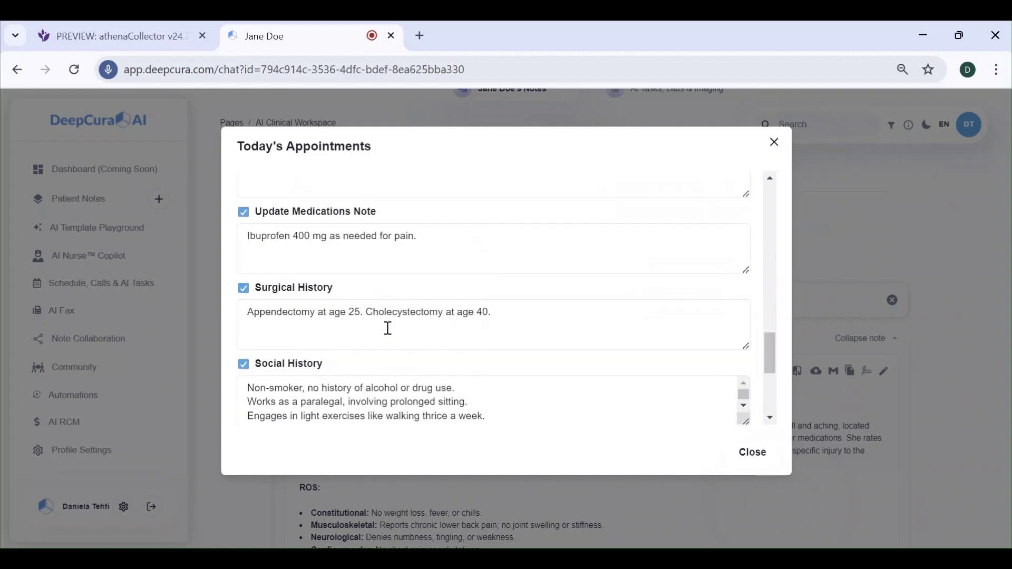
scroll(388, 328, "up", 10)
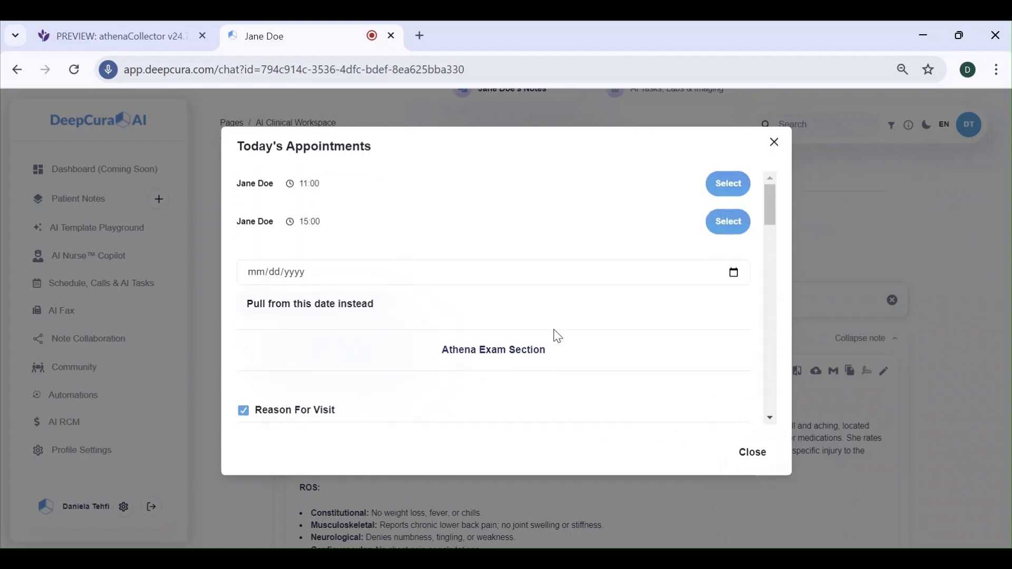
scroll(371, 377, "down", 10)
scroll(387, 381, "up", 11)
left_click(732, 221)
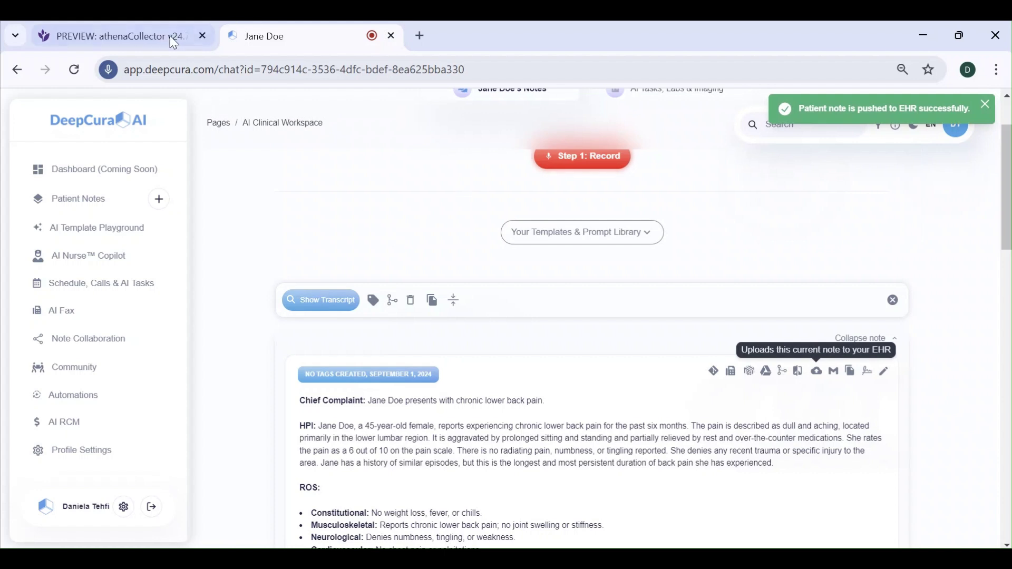
Open the patient's 3:00 PM office visit from the athenaOne home page and advance to Exam.
left_click(163, 41)
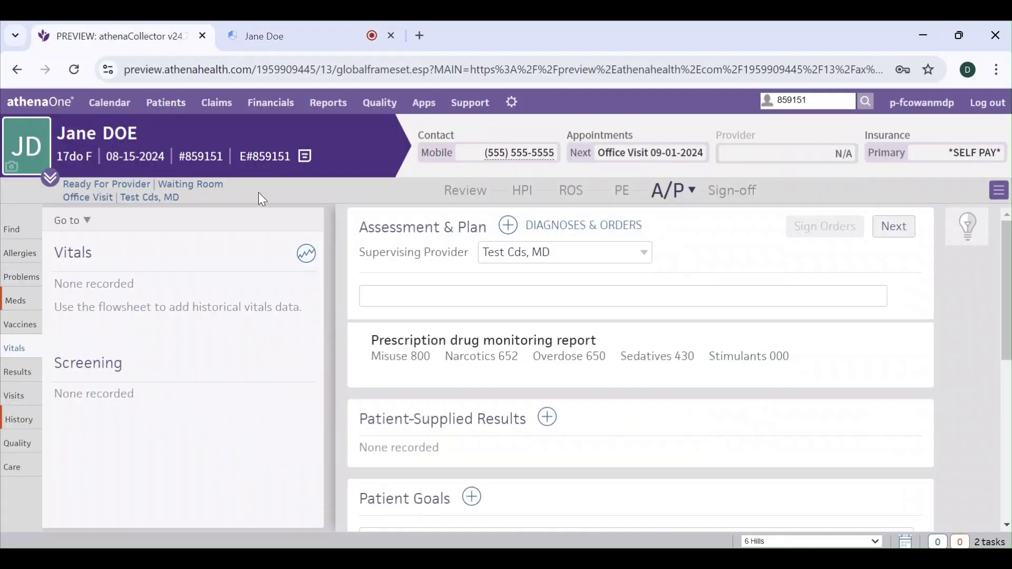
left_click(108, 109)
left_click(158, 181)
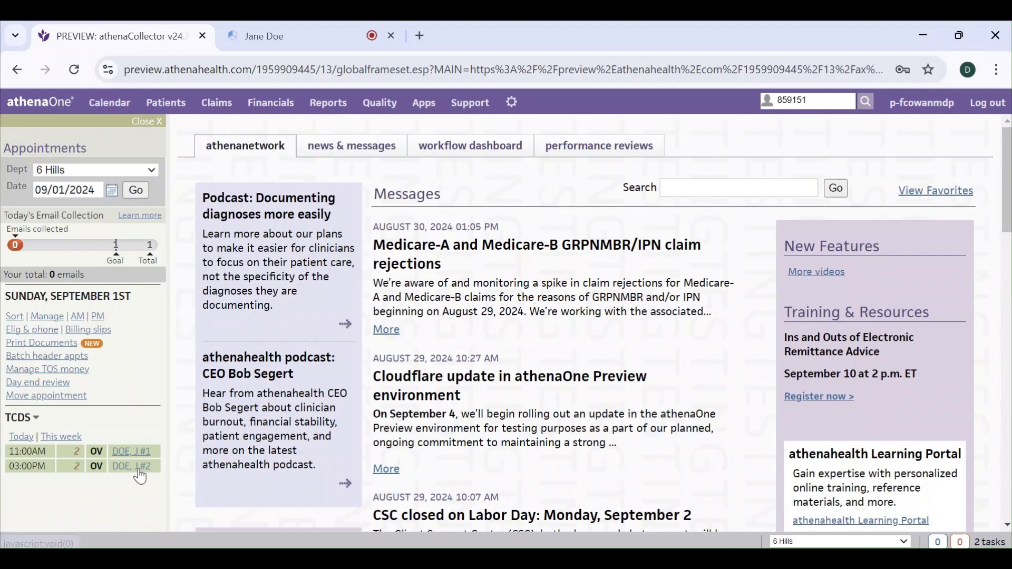
left_click(143, 476)
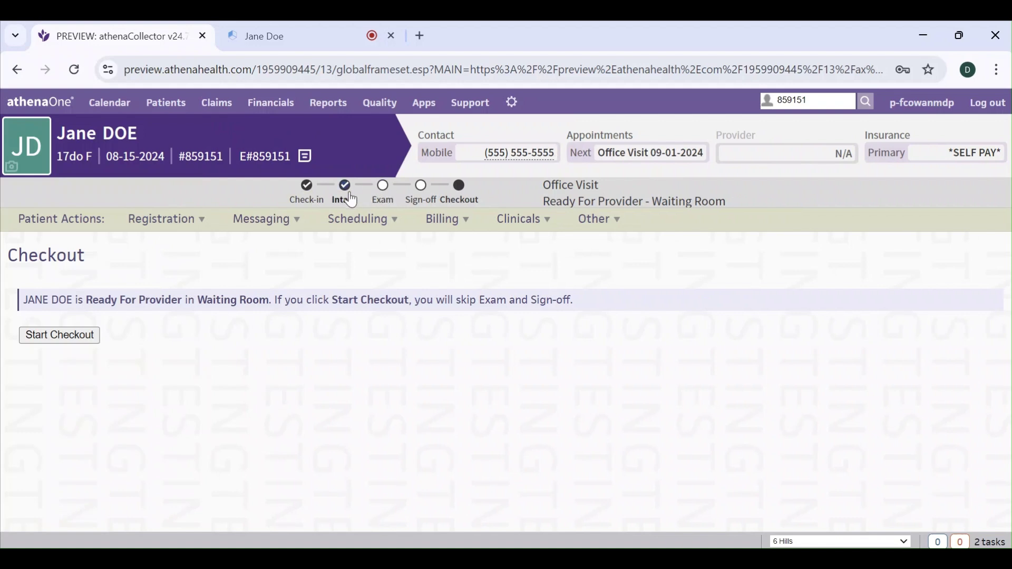
left_click(378, 197)
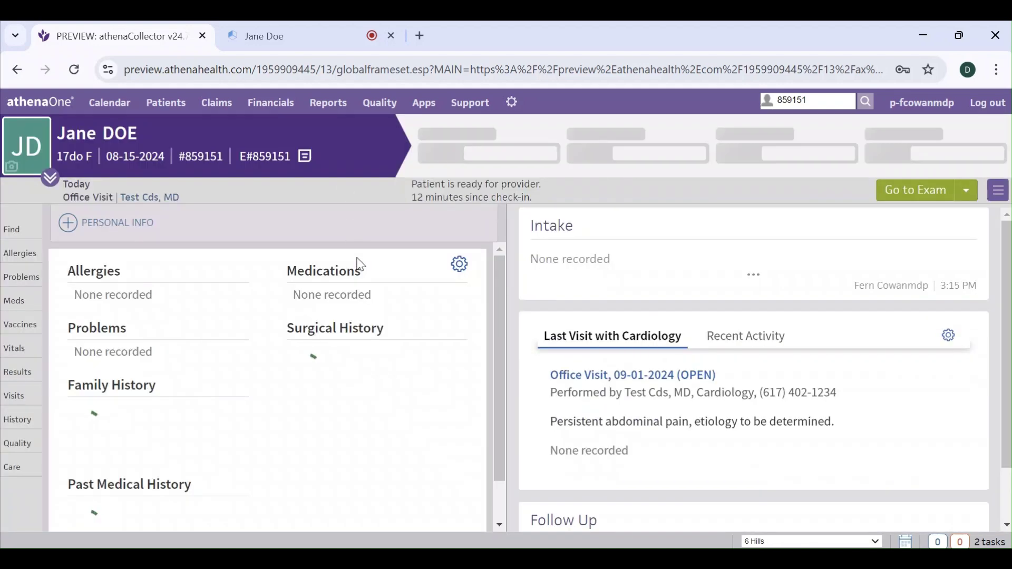
Enter the visit's exam via Go to Exam and check the Allergies and Active Problems lists.
left_click(968, 202)
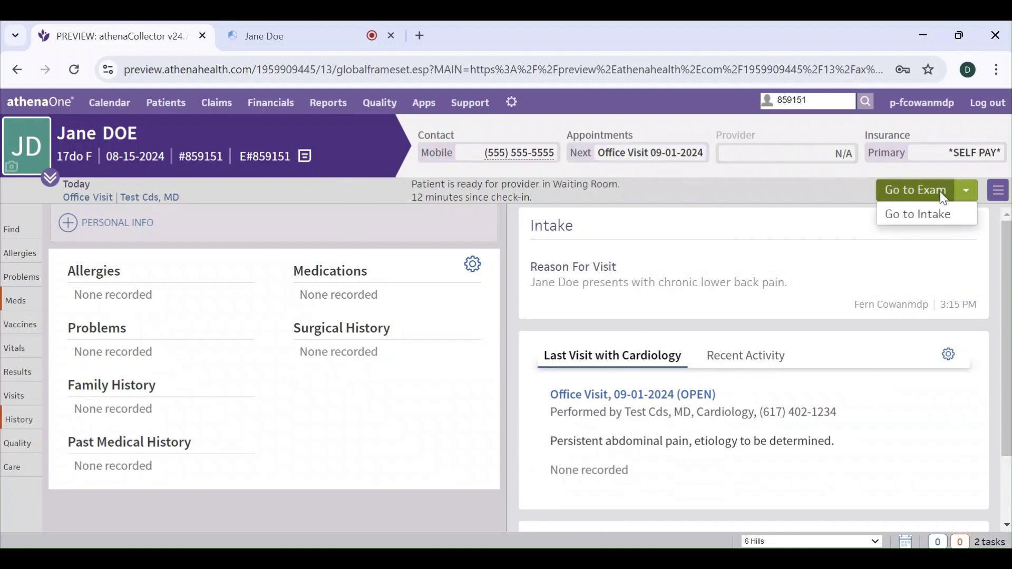
left_click(942, 196)
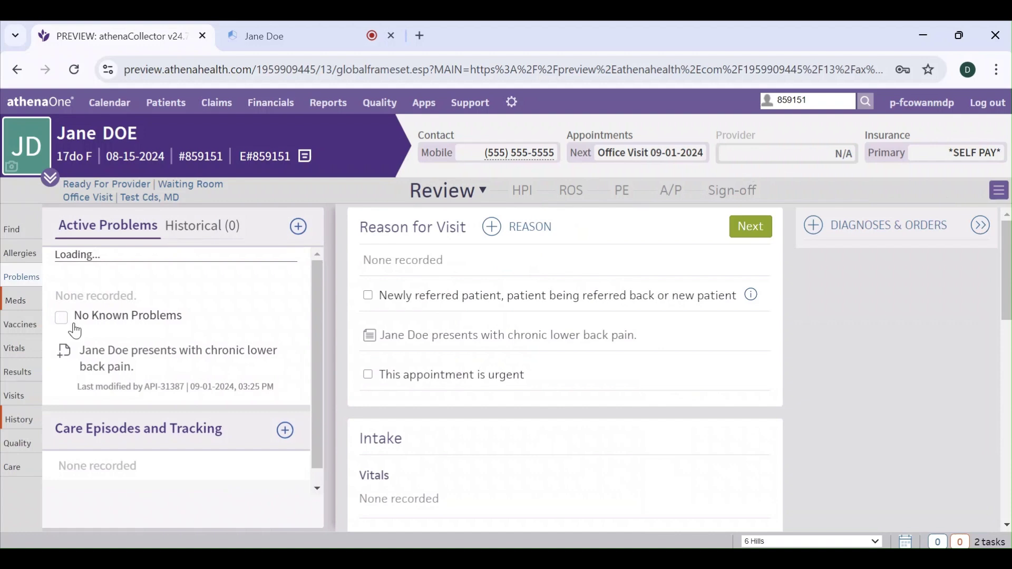
left_click(13, 258)
left_click(17, 278)
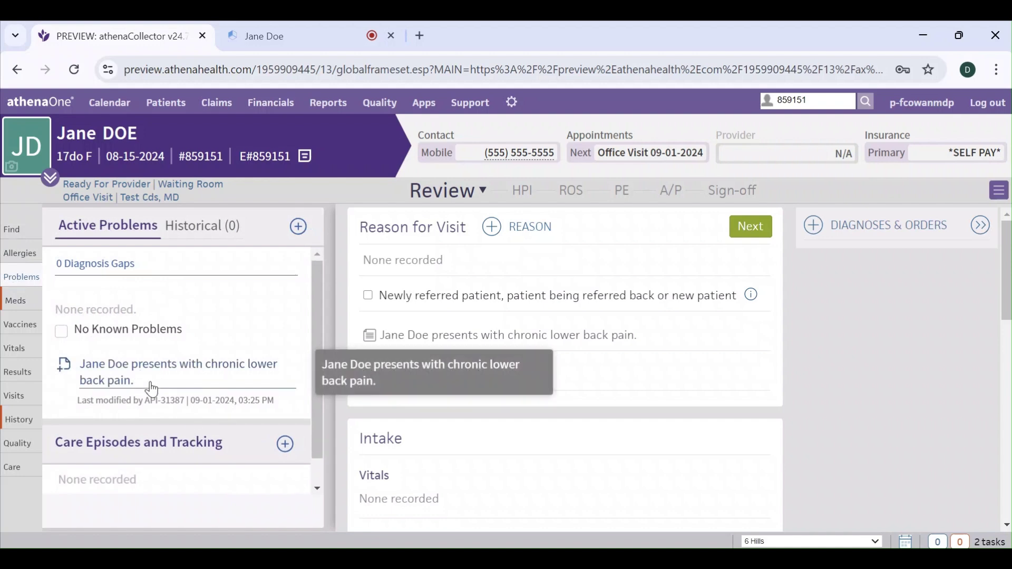
scroll(148, 384, "down", 1)
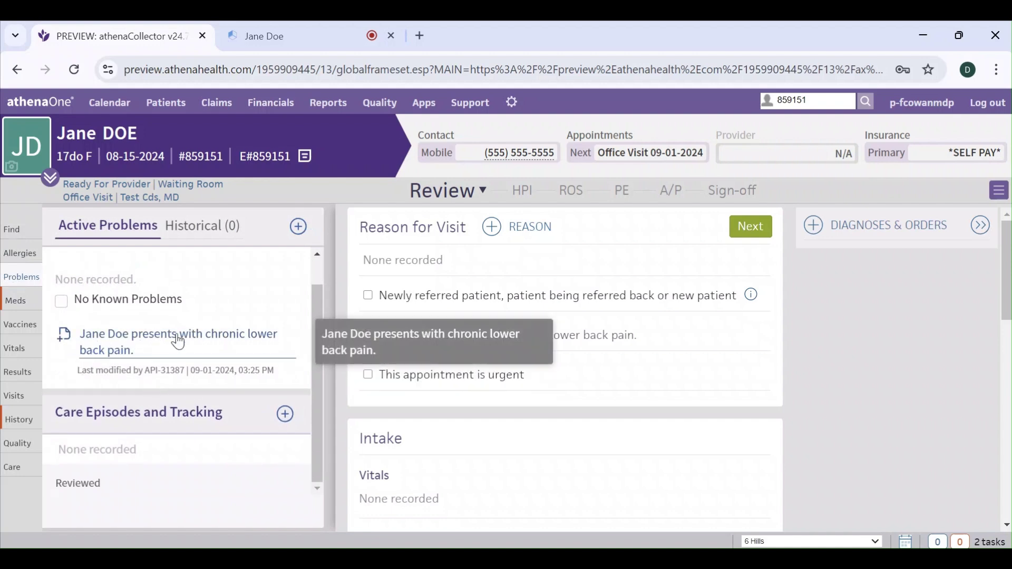
Compare against the generated note in DeepCura, then return to the athenaOne chart.
left_click(259, 29)
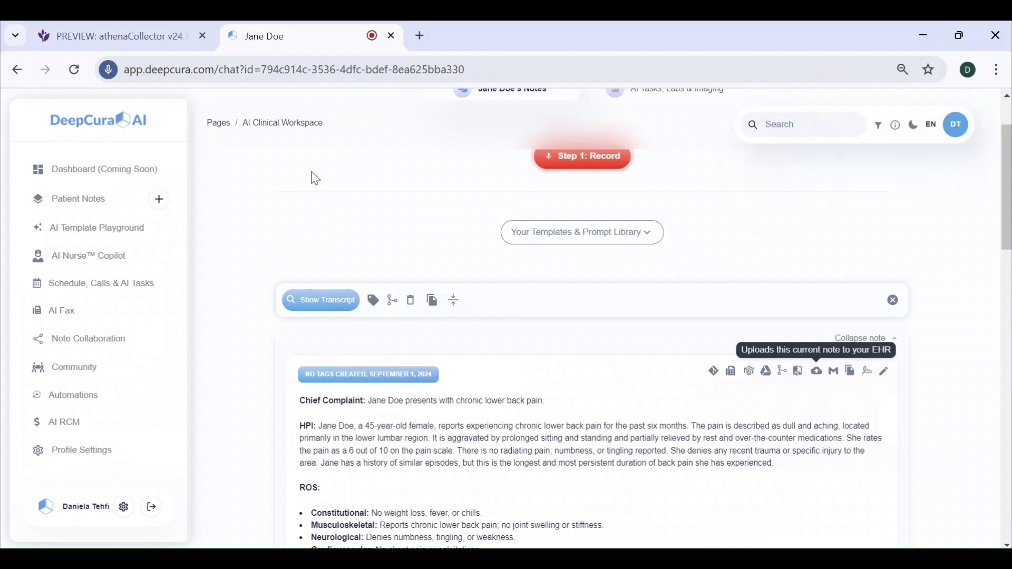
scroll(449, 406, "down", 1)
left_click_drag(440, 360, 505, 385)
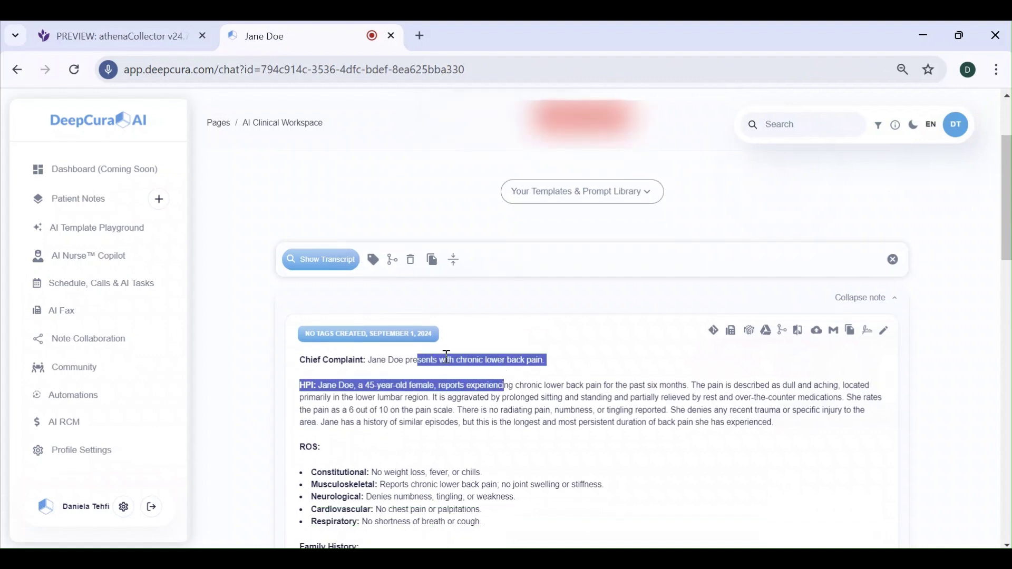
left_click(100, 35)
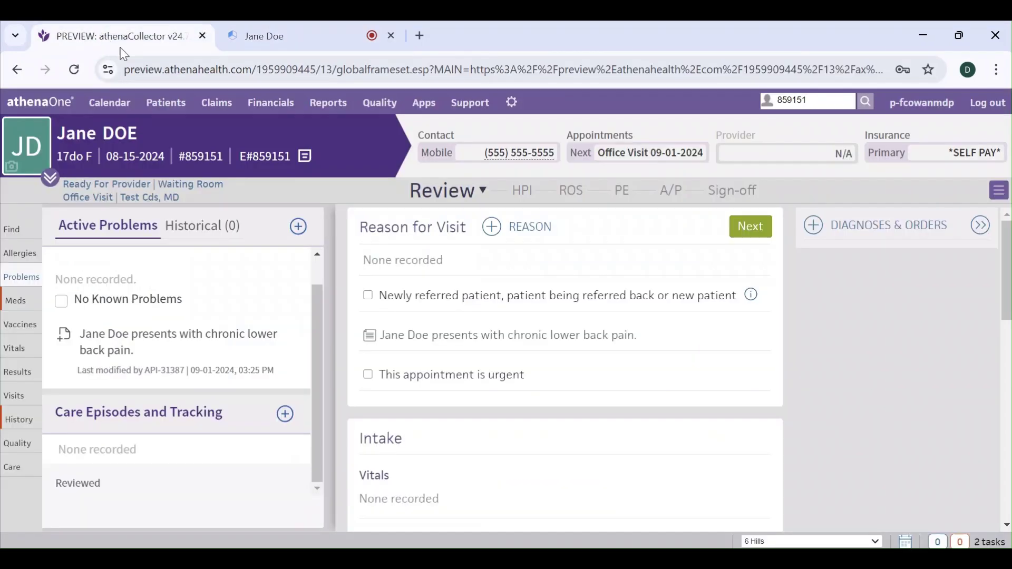
Check the imported HPI, ROS and PE, then scroll the Assessment & Plan to the back-pain goal of 3/10.
left_click(519, 191)
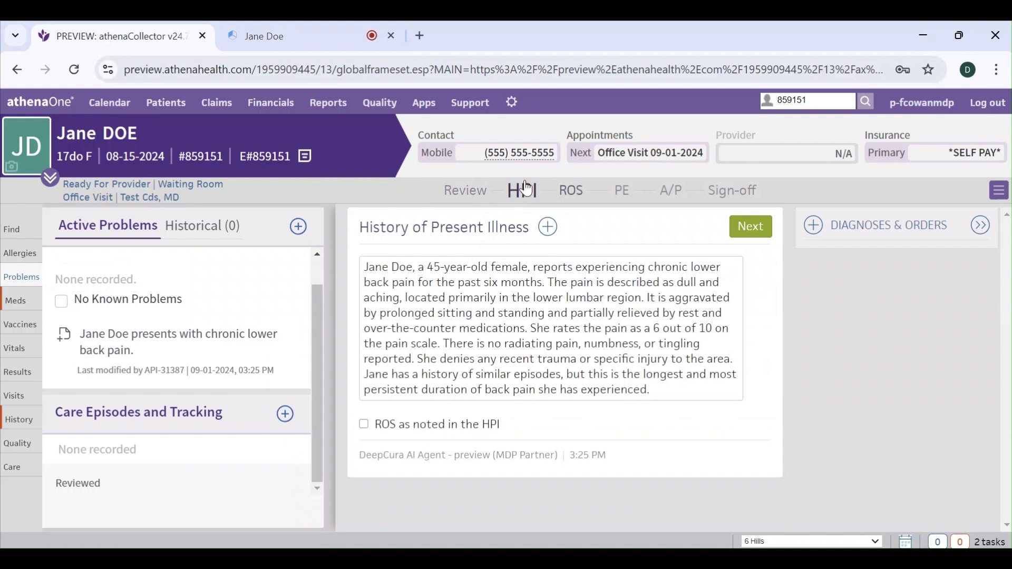
left_click(573, 199)
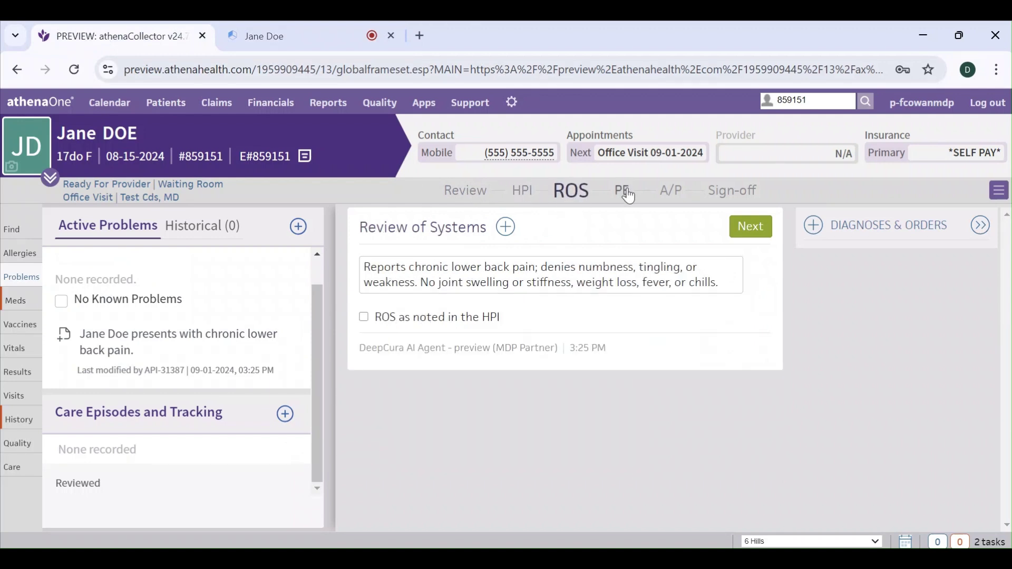
left_click(627, 193)
left_click(668, 192)
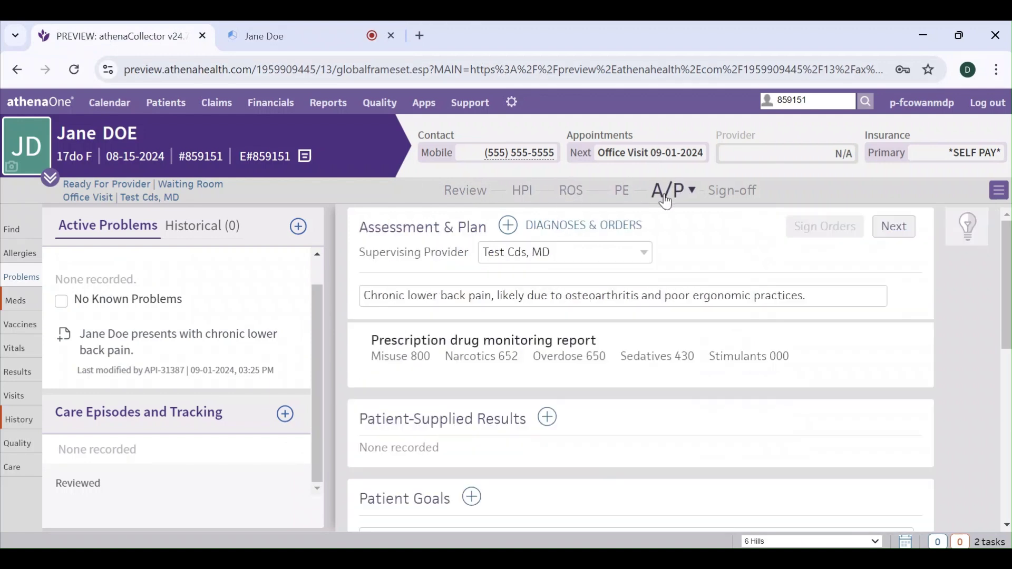
scroll(616, 403, "down", 5)
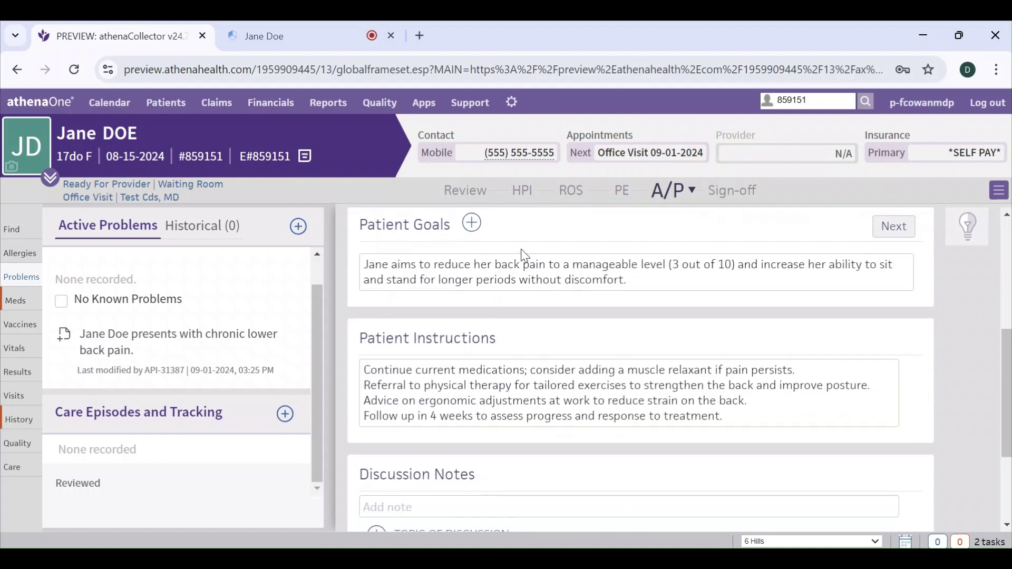
scroll(529, 452, "down", 2)
scroll(567, 350, "up", 8)
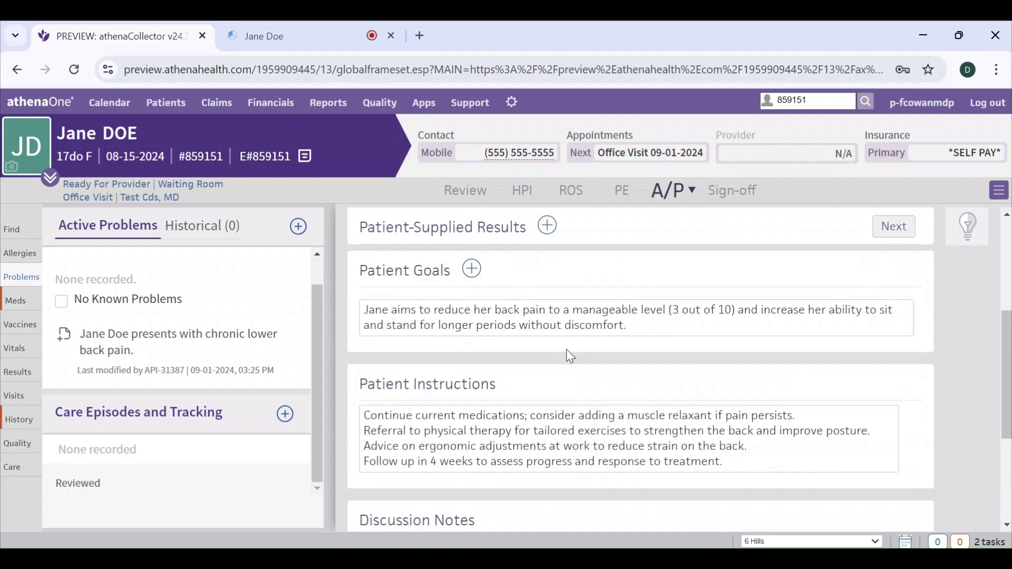
Look over the patient's vitals and lab results, then the Active Problems list with chronic lower back pain.
left_click(9, 354)
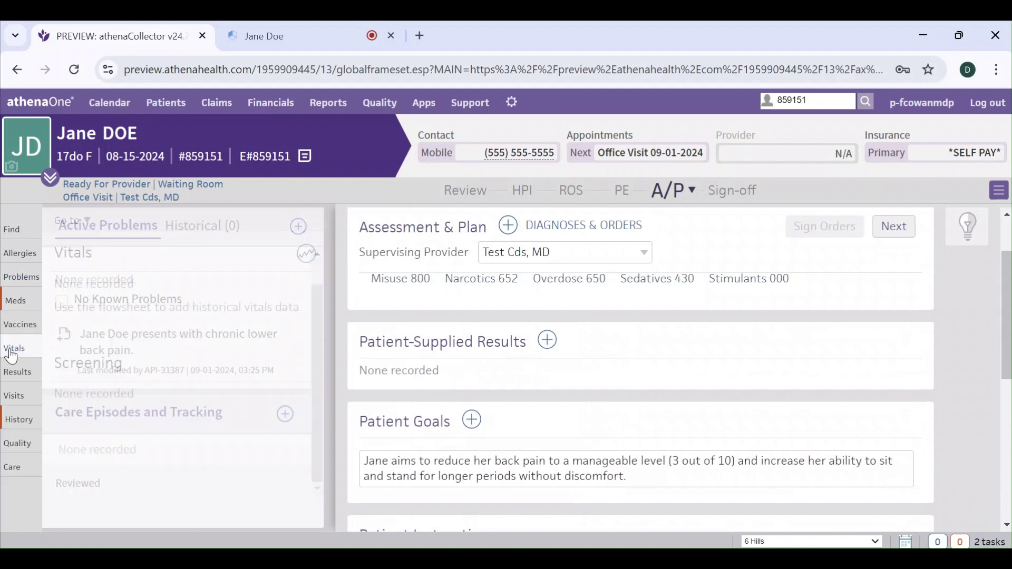
left_click(17, 373)
left_click(25, 353)
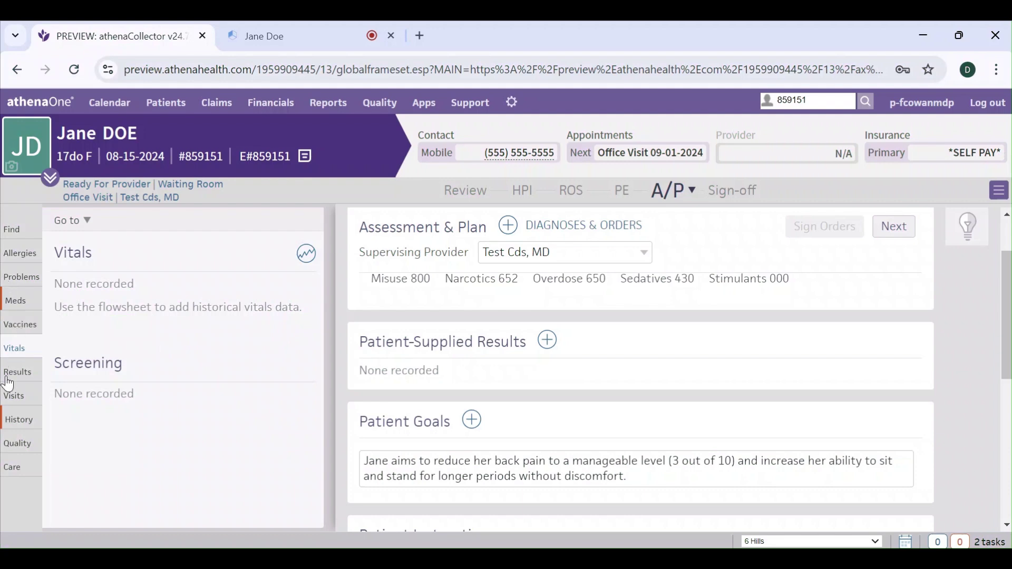
left_click(24, 281)
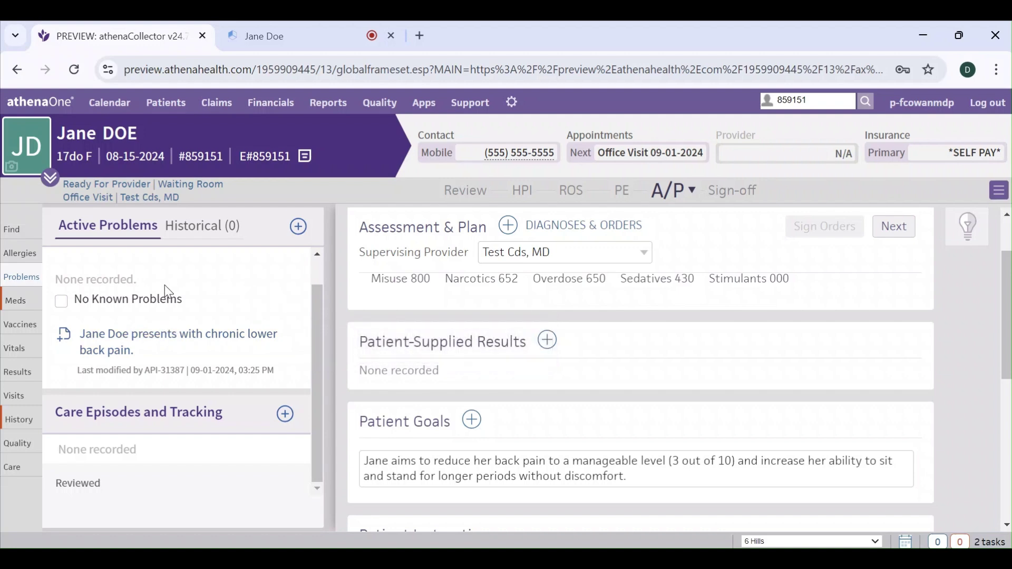
Check Quality and Visits, then scroll the History panel's imported family, surgical and medical entries.
left_click(19, 444)
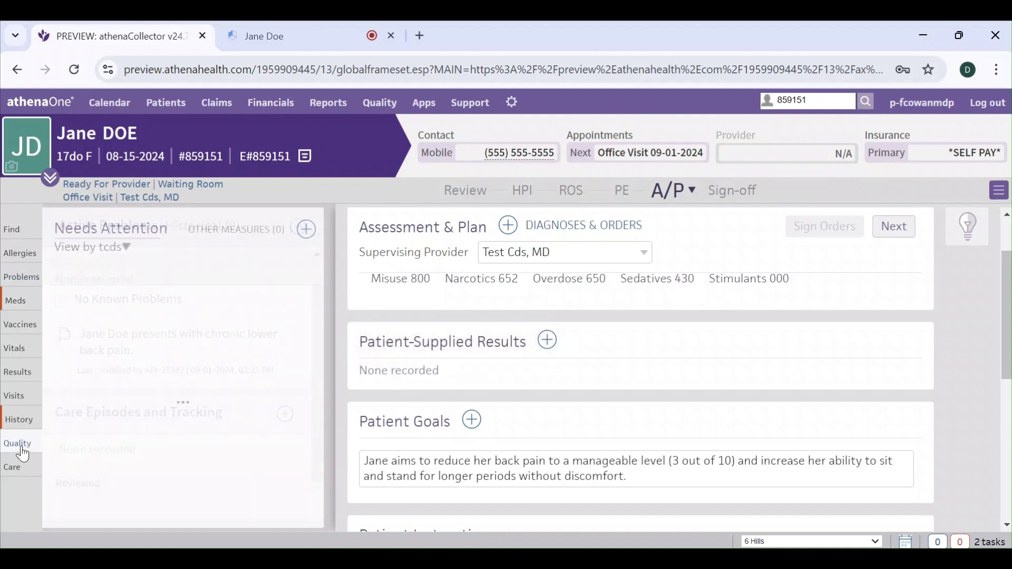
left_click(20, 399)
left_click(19, 420)
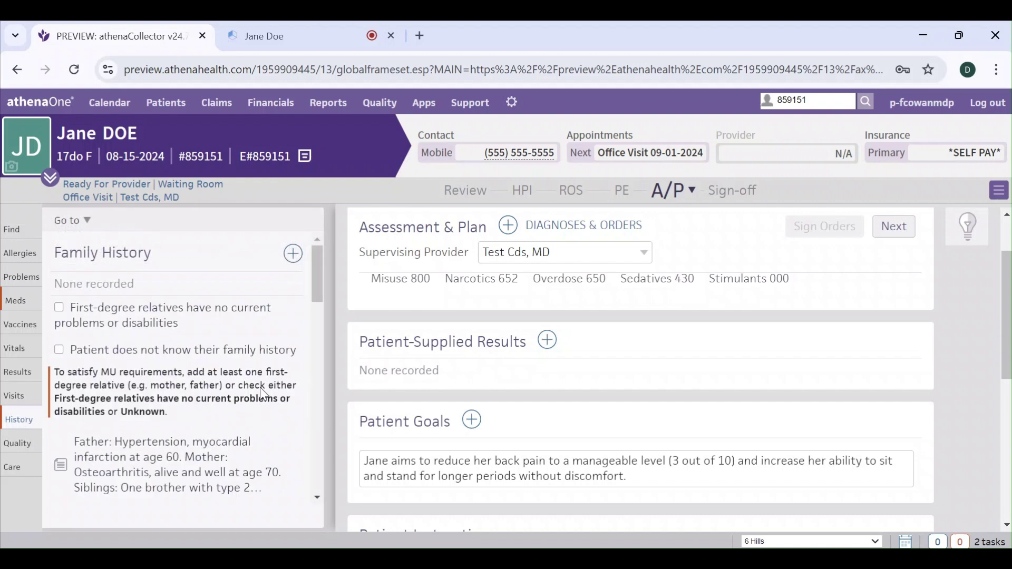
scroll(188, 401, "down", 3)
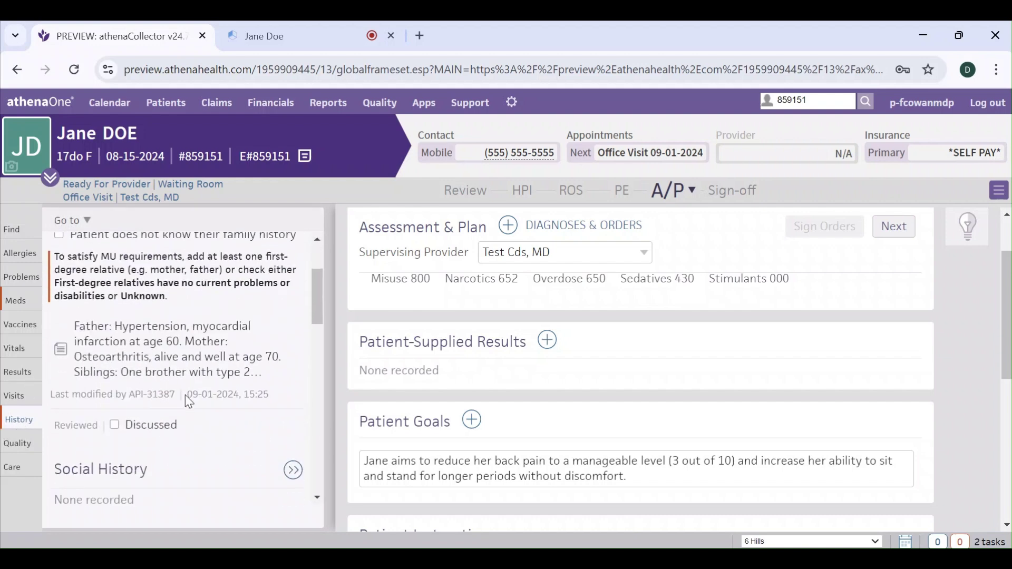
scroll(159, 365, "down", 10)
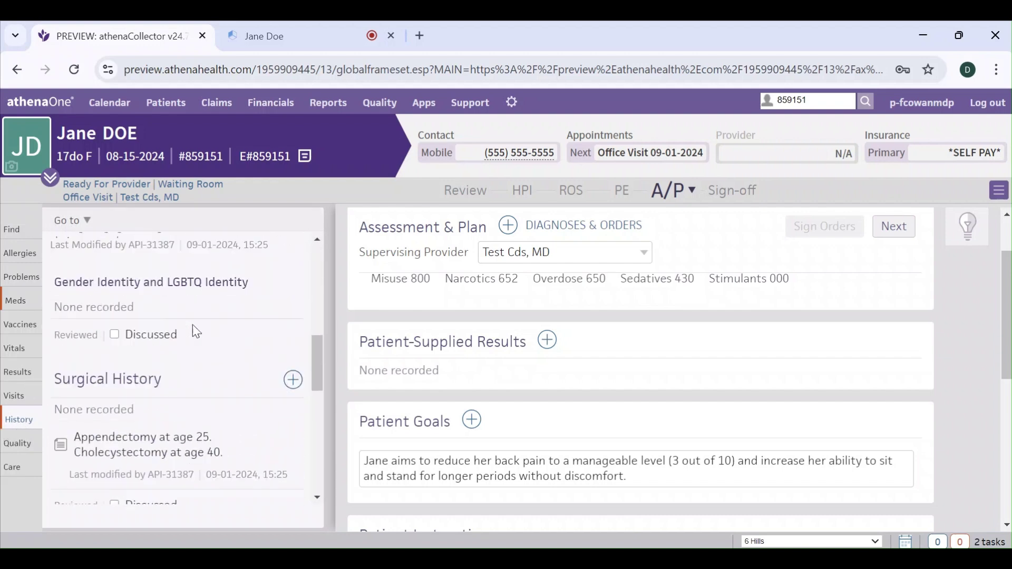
scroll(197, 332, "down", 8)
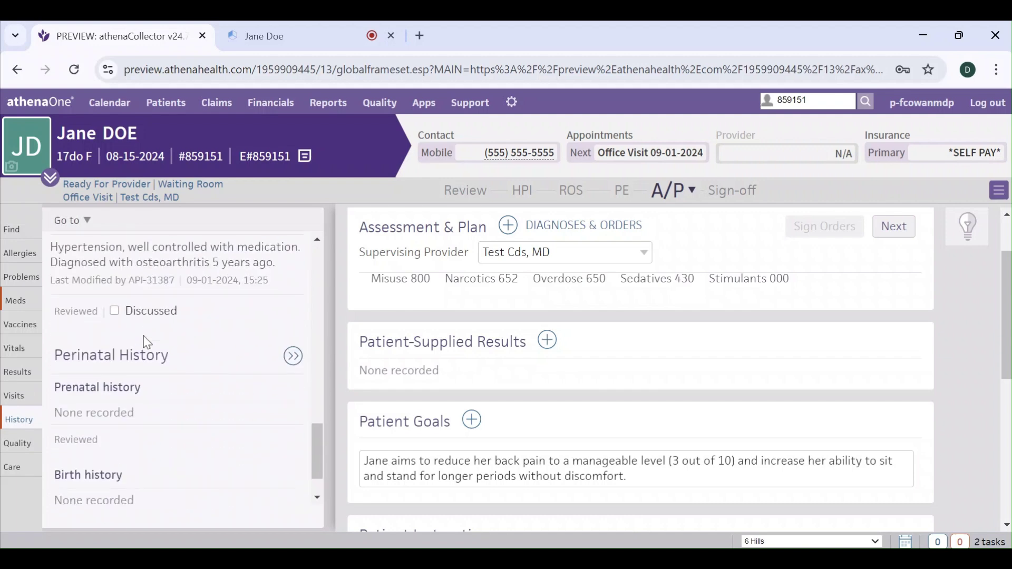
scroll(181, 368, "up", 15)
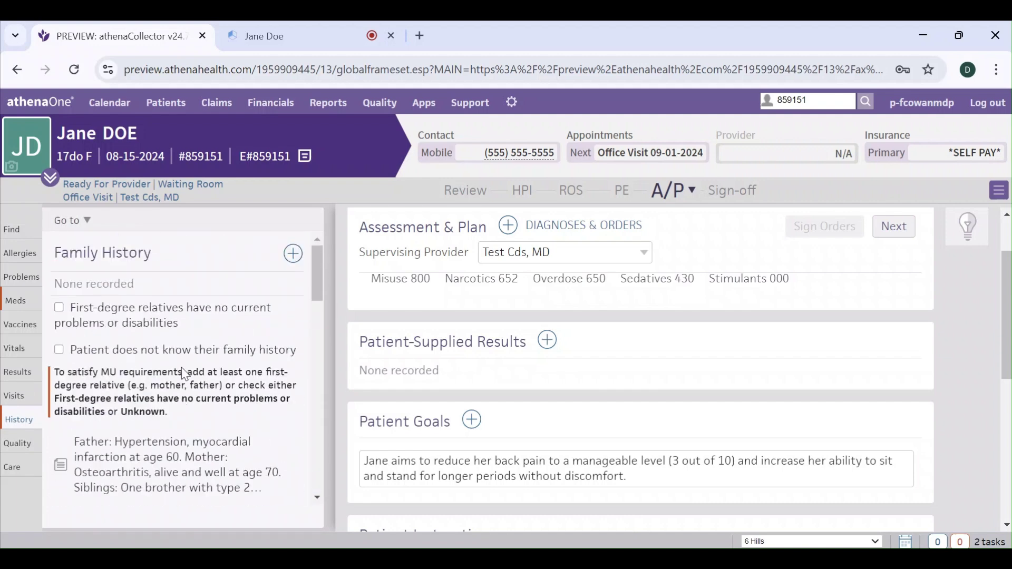